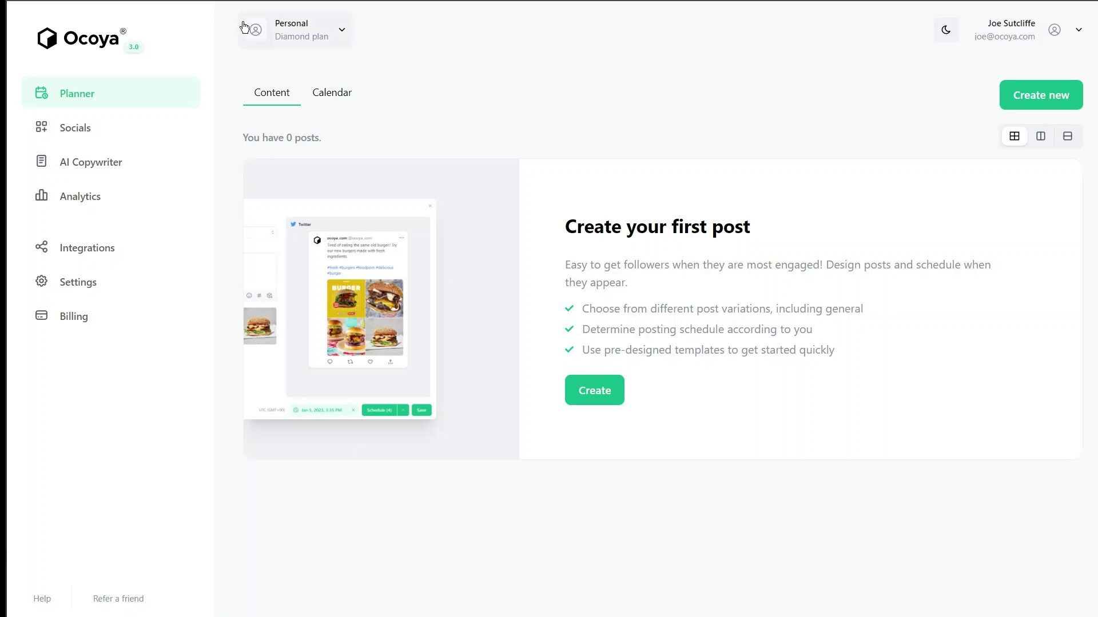
Open the workspace menu for the current Personal workspace
left_click(291, 37)
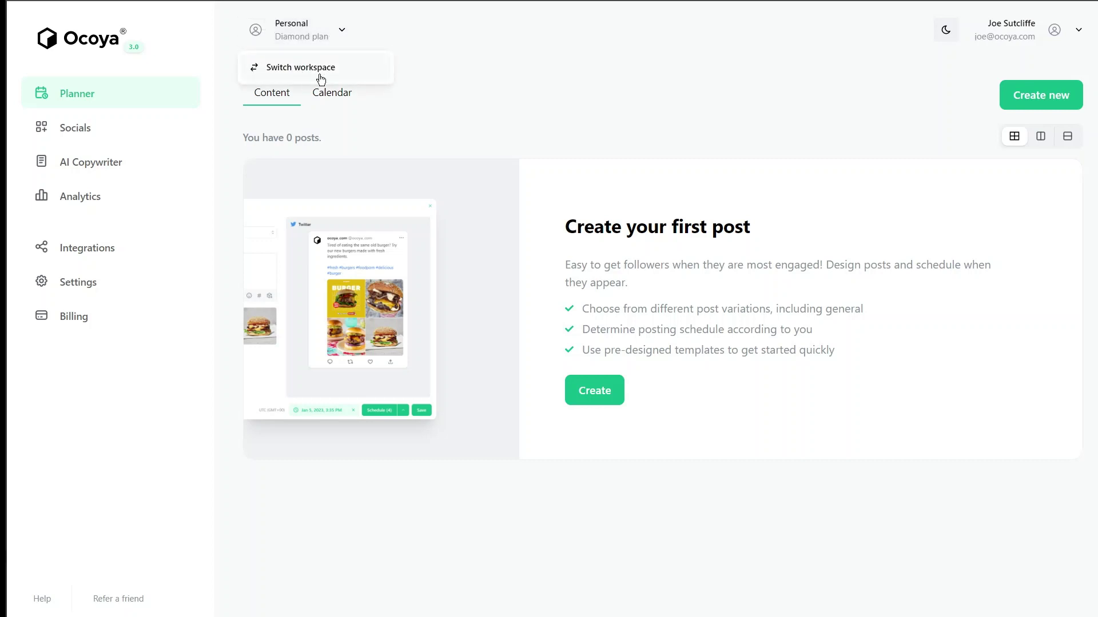
Create a new workspace named 'Ocoya'
left_click(302, 68)
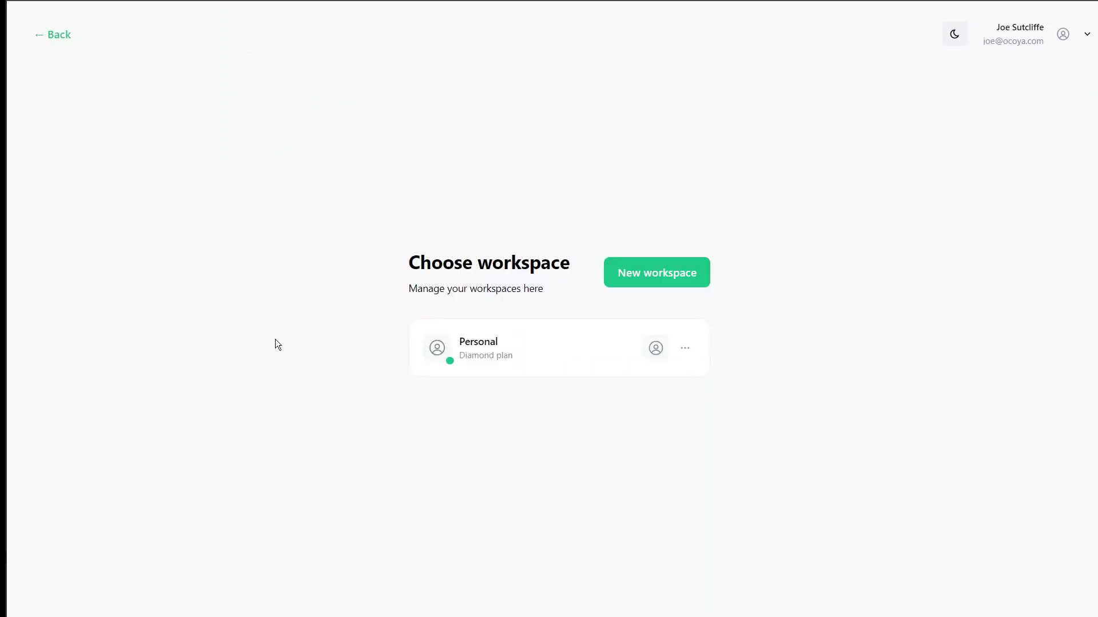
left_click(656, 278)
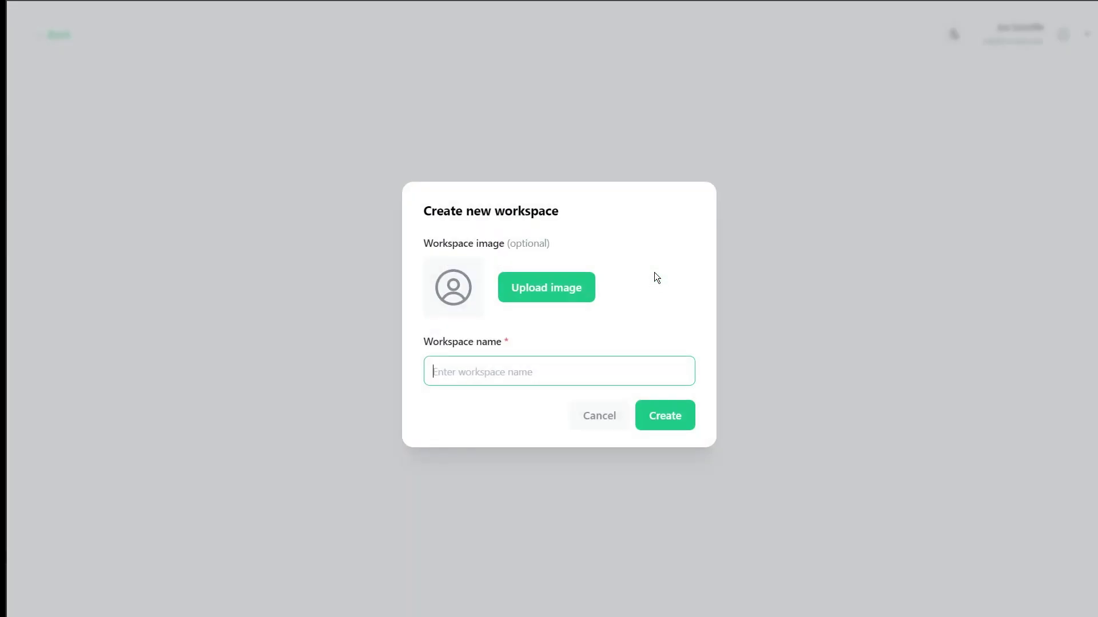
type("Ocoya")
left_click(665, 416)
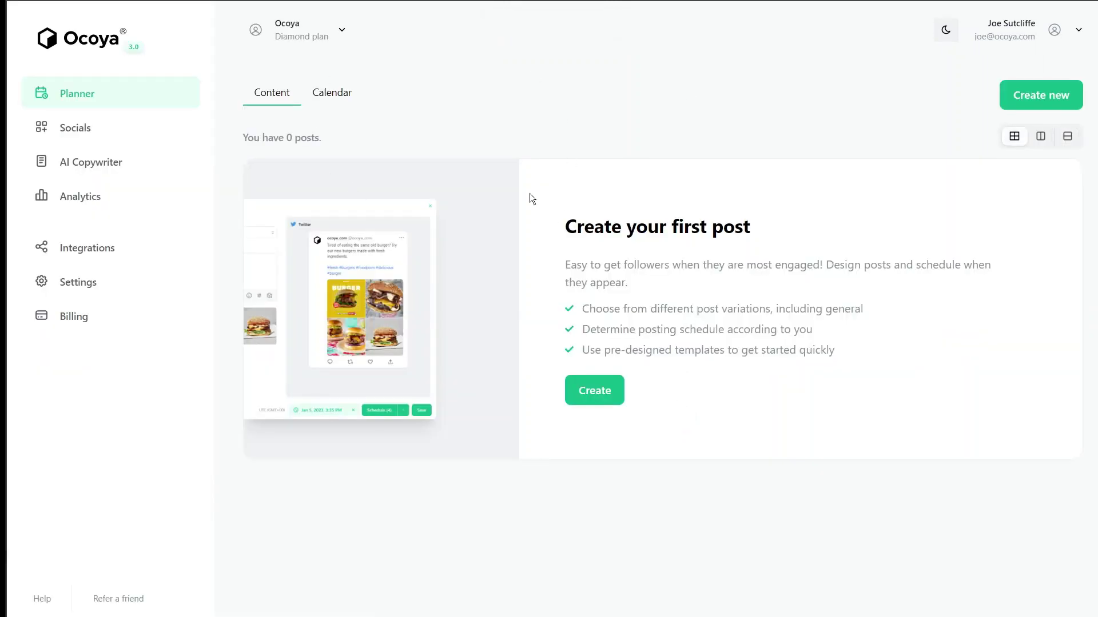
Switch into the Ocoya workspace and open its Settings page
left_click(292, 53)
left_click(320, 68)
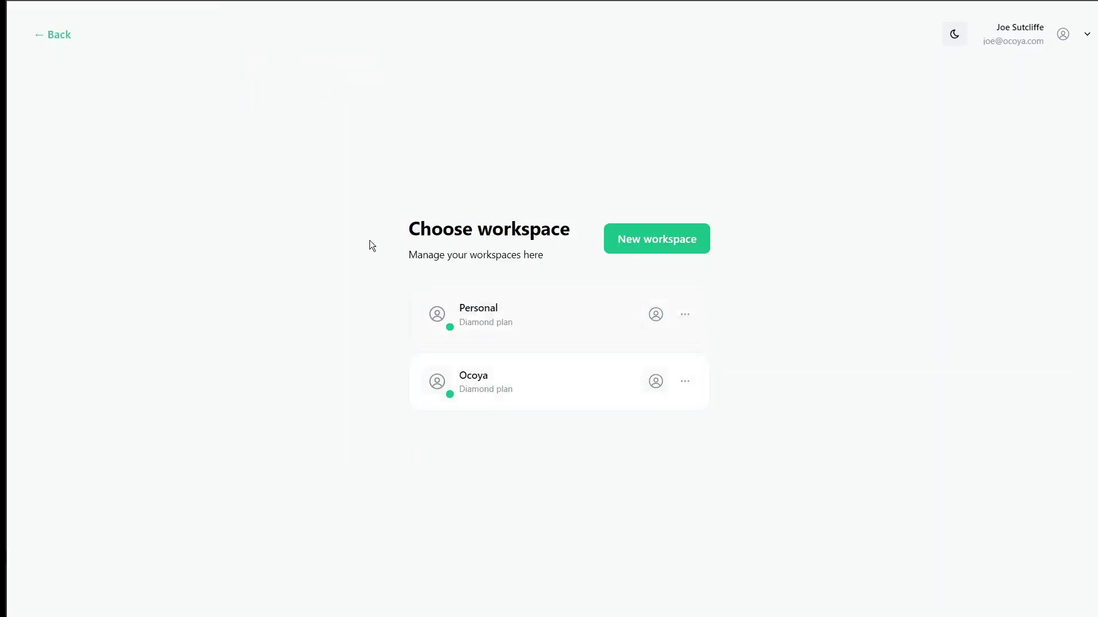
left_click(62, 41)
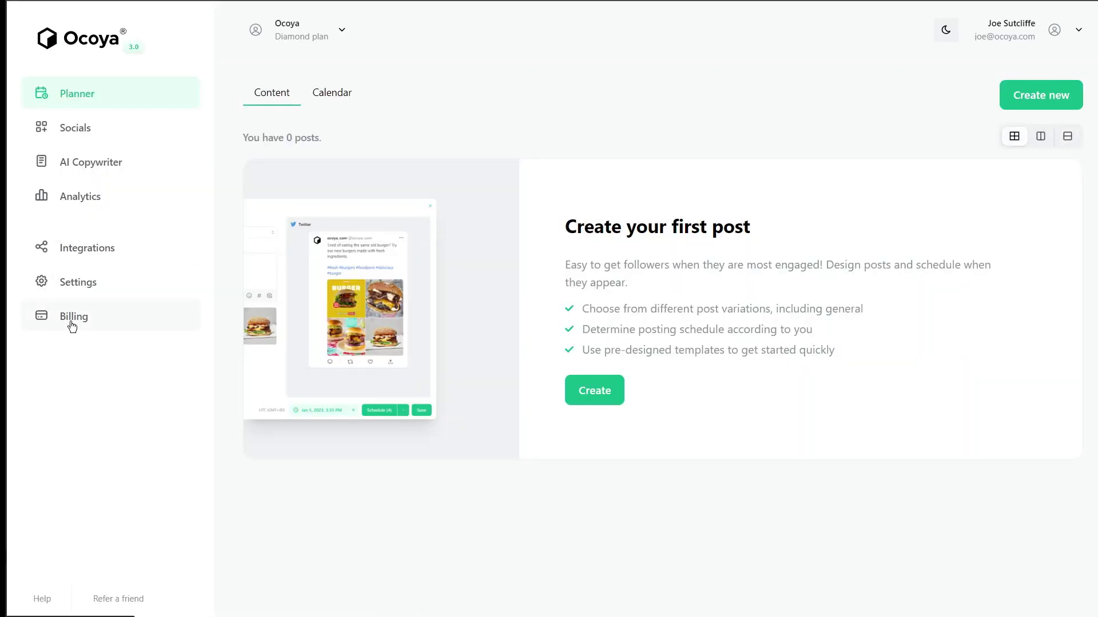
left_click(84, 287)
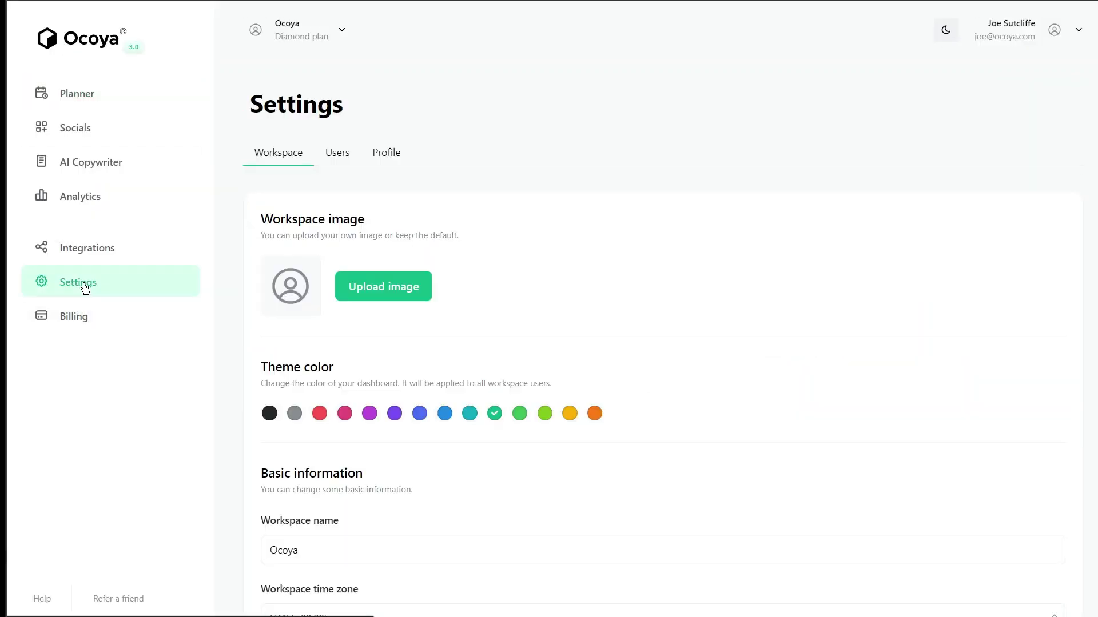
Set the Ocoya workspace theme colour to blue
scroll(497, 329, "down", 2)
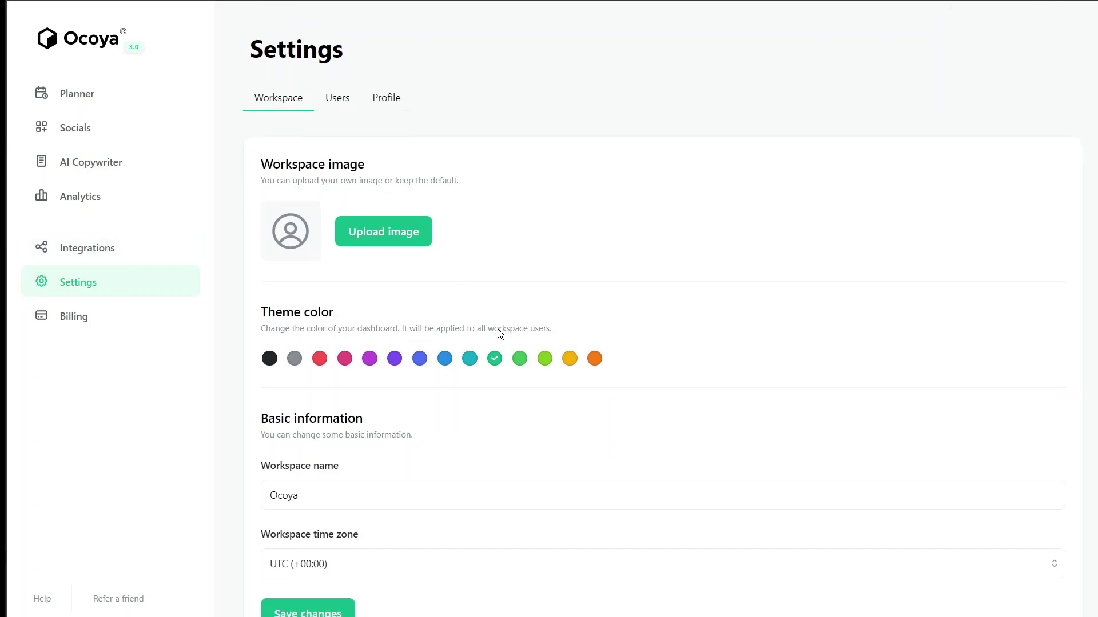
scroll(492, 528, "up", 1)
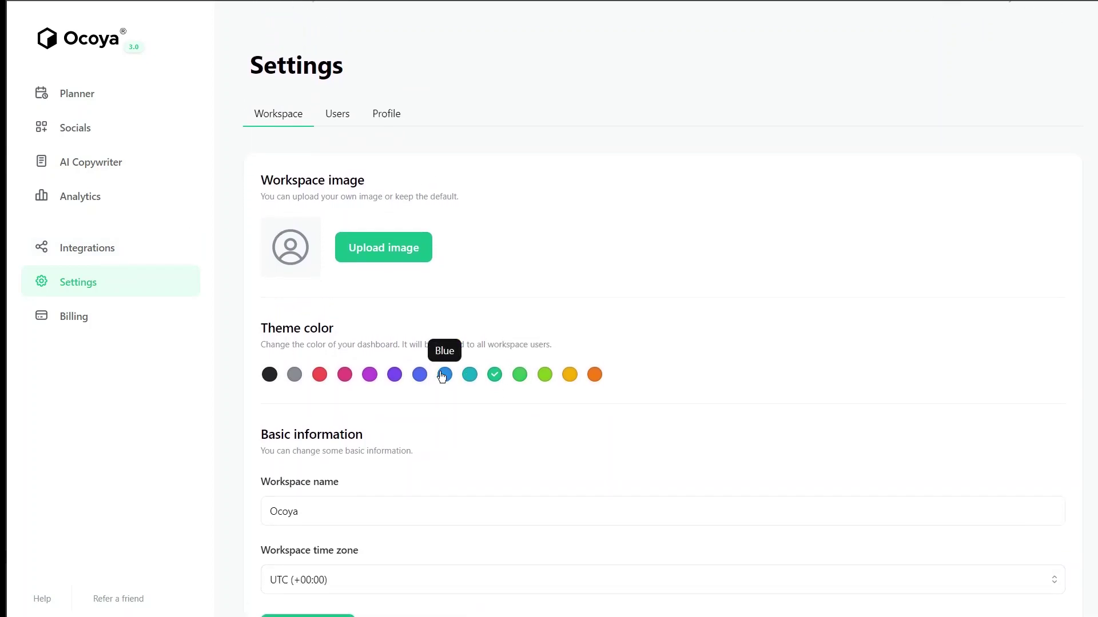
left_click(445, 375)
scroll(531, 481, "down", 1)
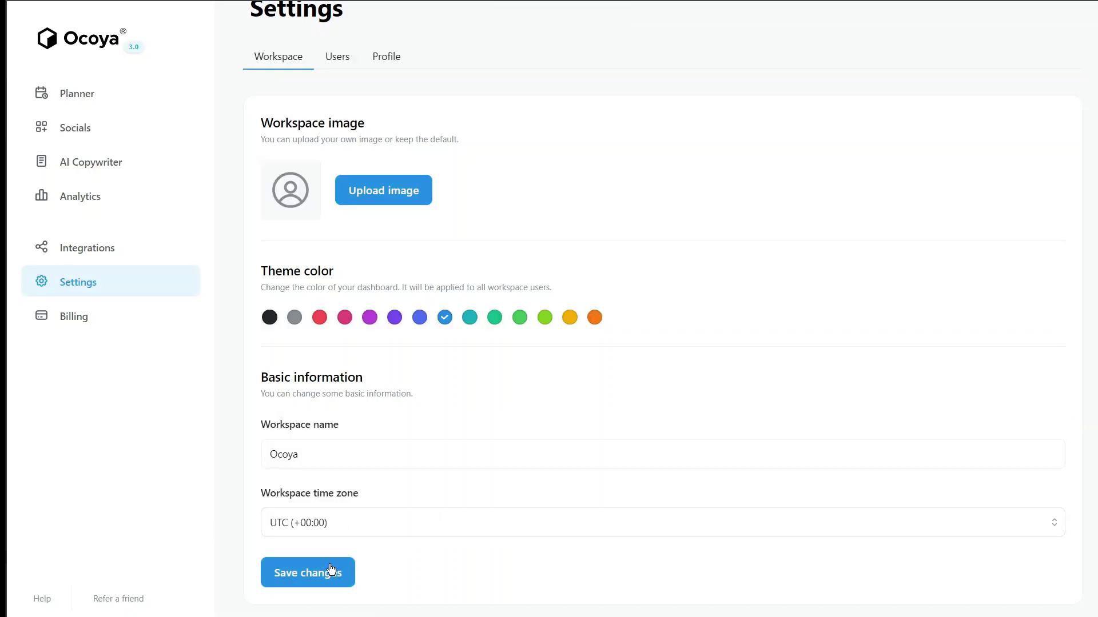
Leave the workspace time zone at UTC (+00:00)
left_click(362, 527)
scroll(459, 452, "down", 1)
scroll(459, 452, "down", 2)
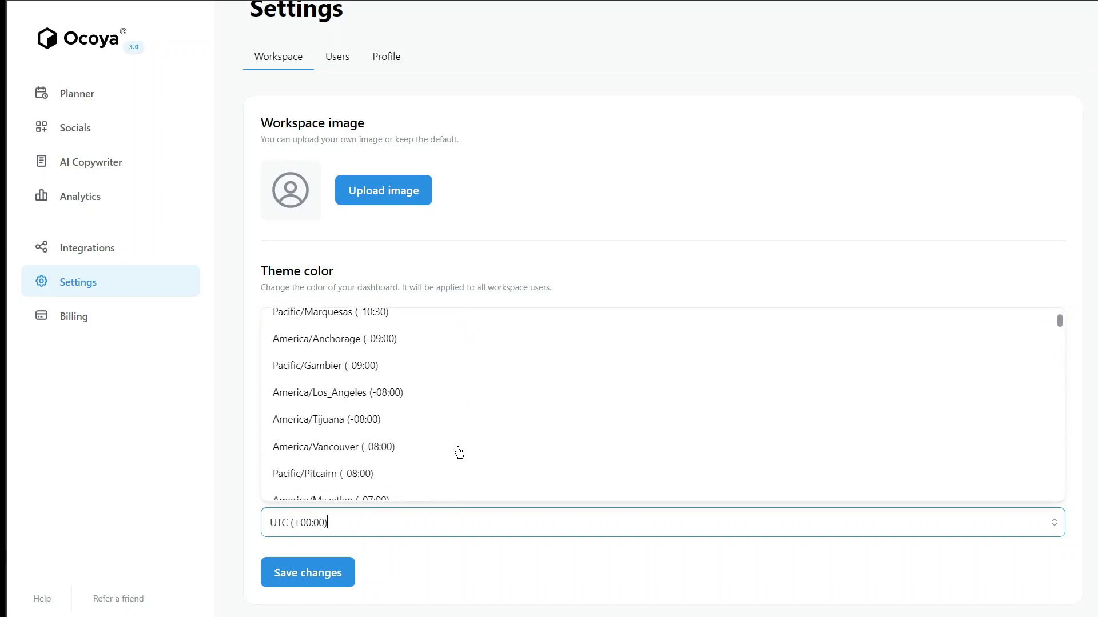
scroll(458, 451, "up", 4)
left_click(577, 255)
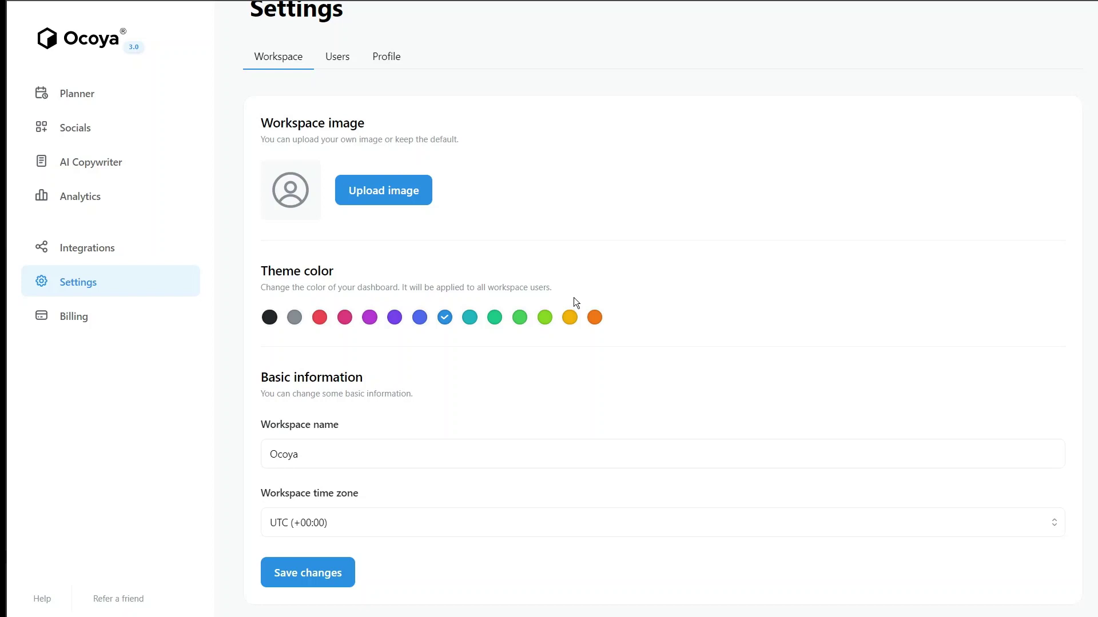
Show the workspace's Users tab with its single active Owner
scroll(574, 295, "up", 1)
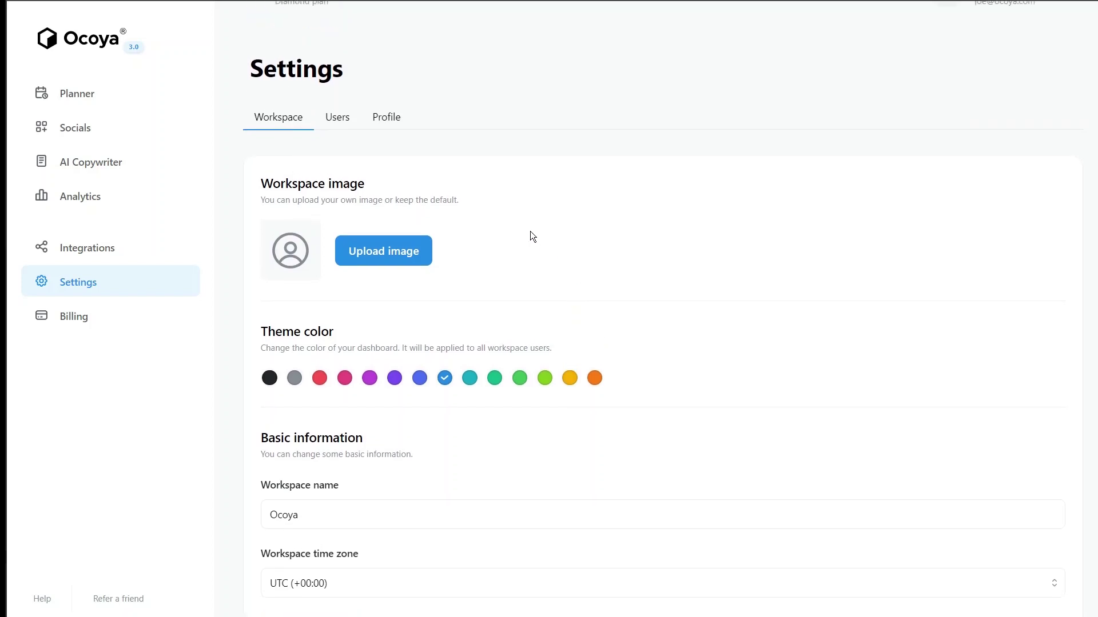
scroll(531, 232, "up", 1)
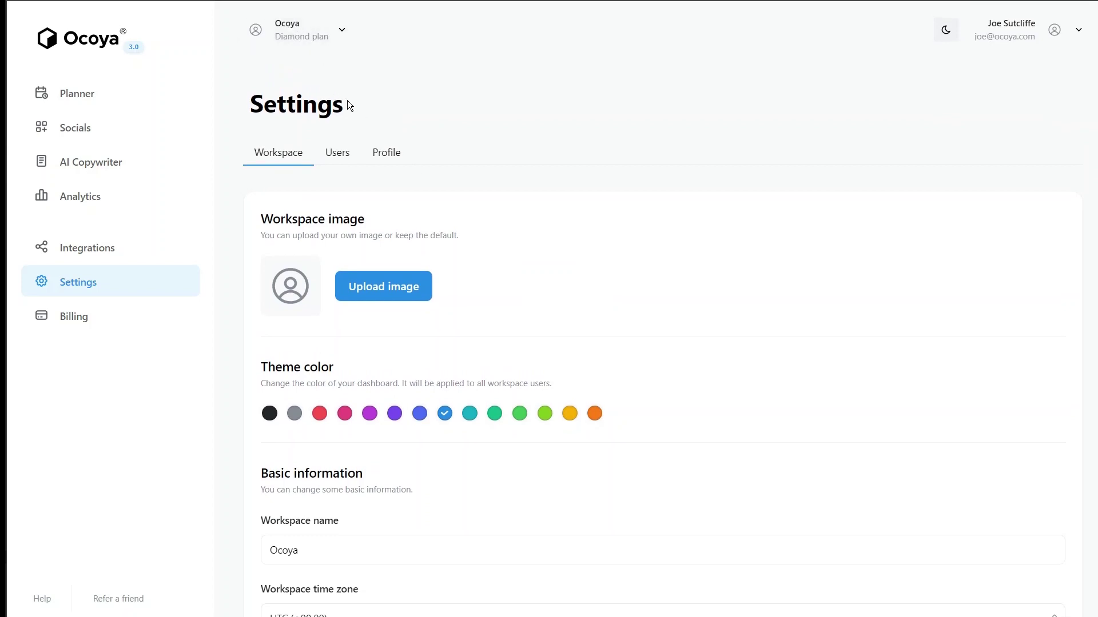
left_click(337, 153)
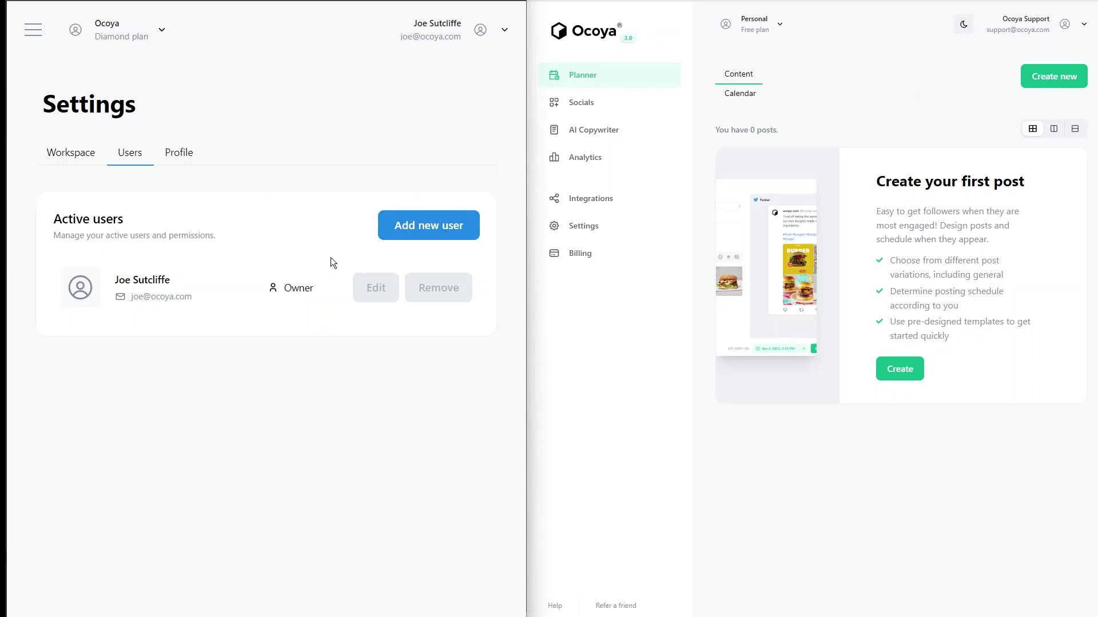
Open the Add new user form for the Ocoya workspace
left_click(422, 227)
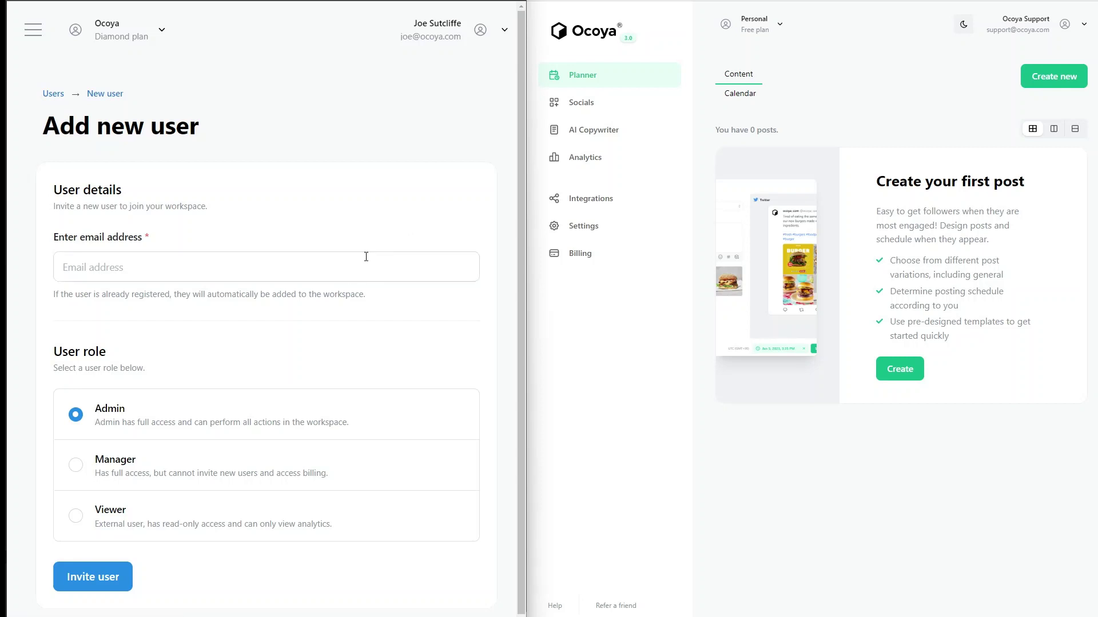
Invite the support account's e-mail address to the workspace with the Admin role
left_click(364, 262)
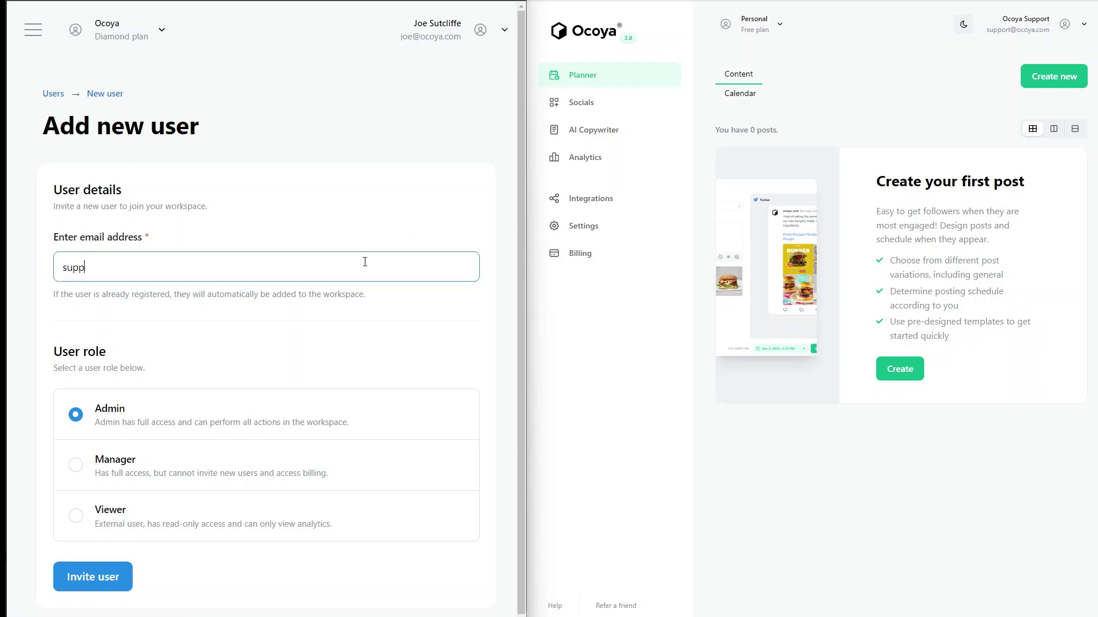
left_click(413, 369)
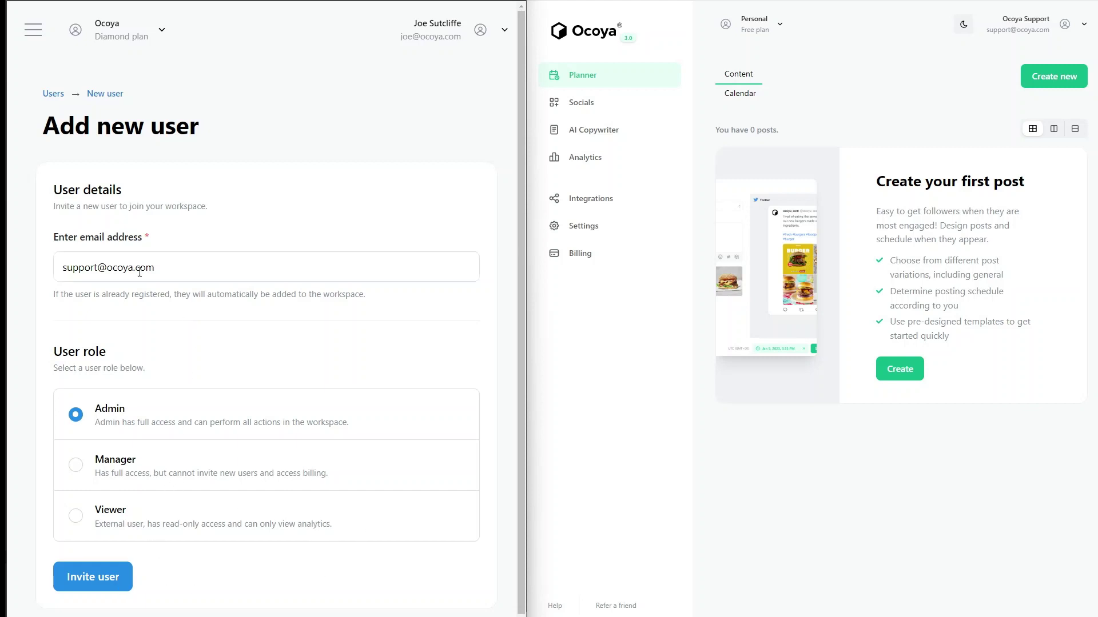
left_click(103, 582)
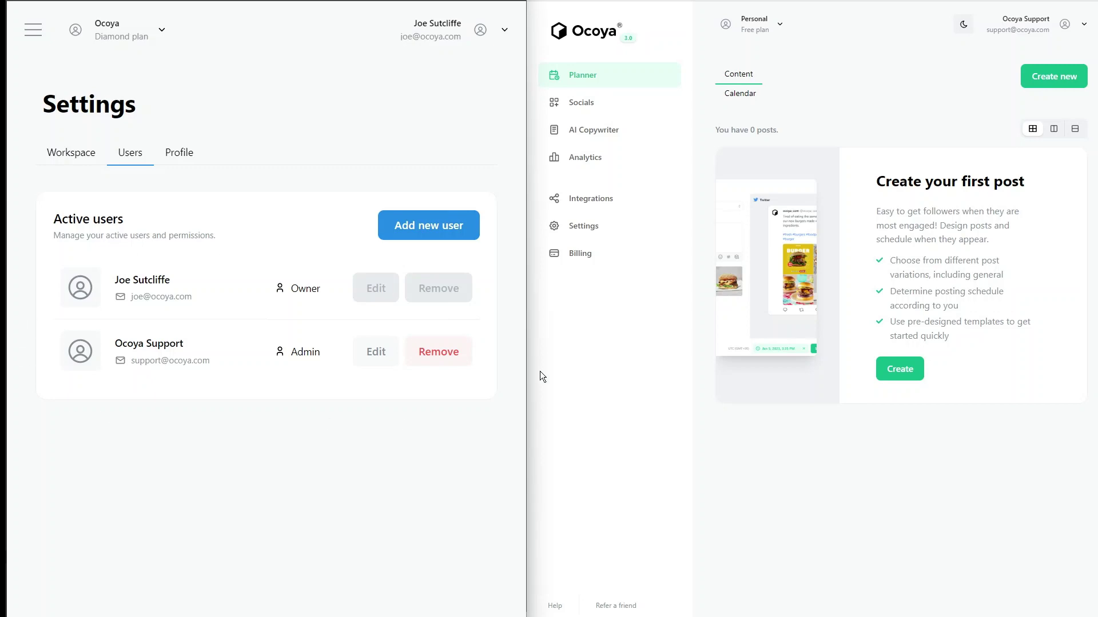
Open the 'You're invited to a workspace!' email in the support account's Gmail inbox
left_click(708, 1)
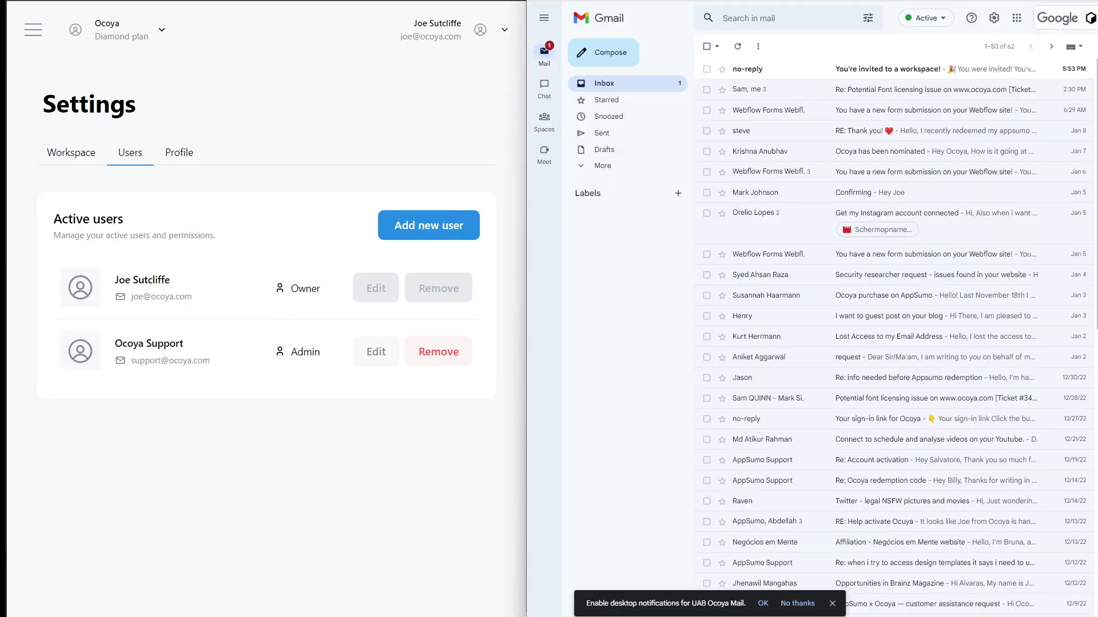
left_click(787, 69)
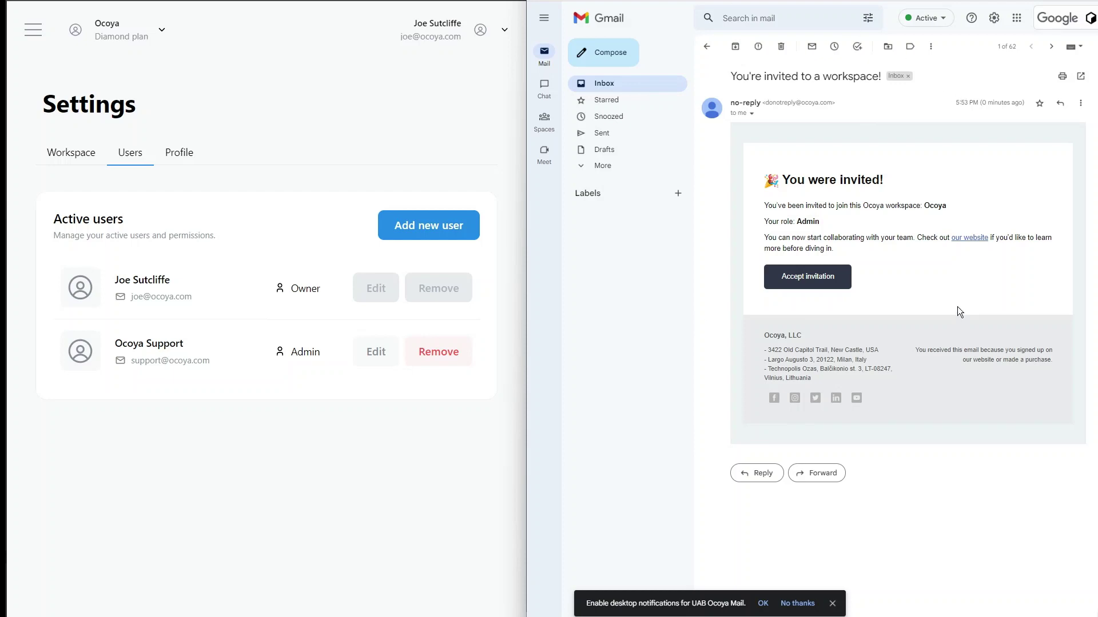
key("alt+Tab")
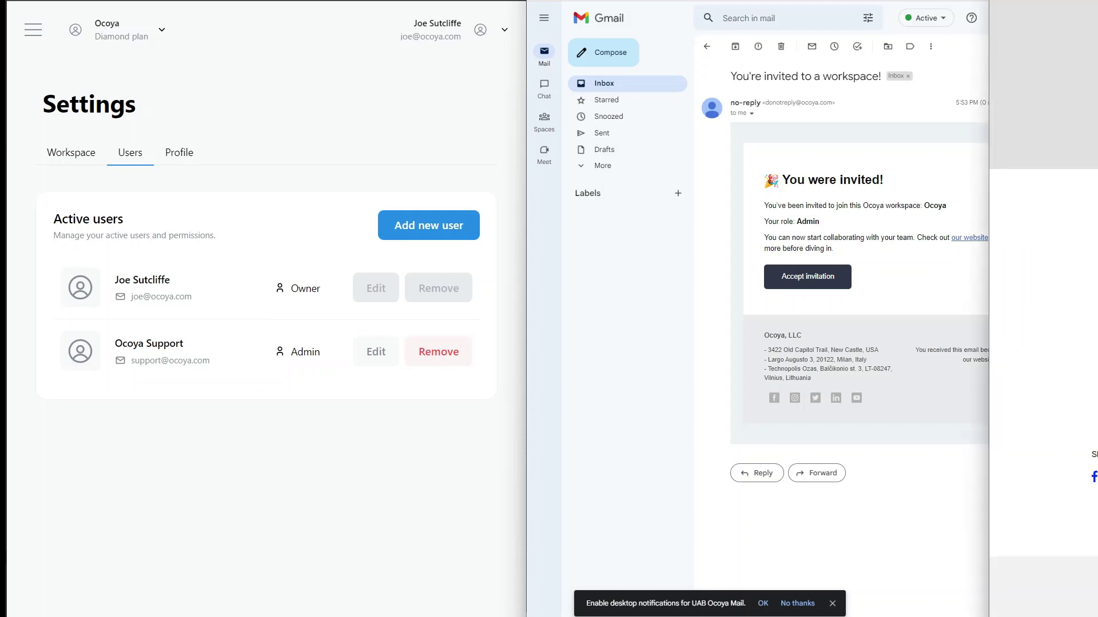
key("ctrl+Tab")
key("ctrl+Tab")
key("ctrl+Tab")
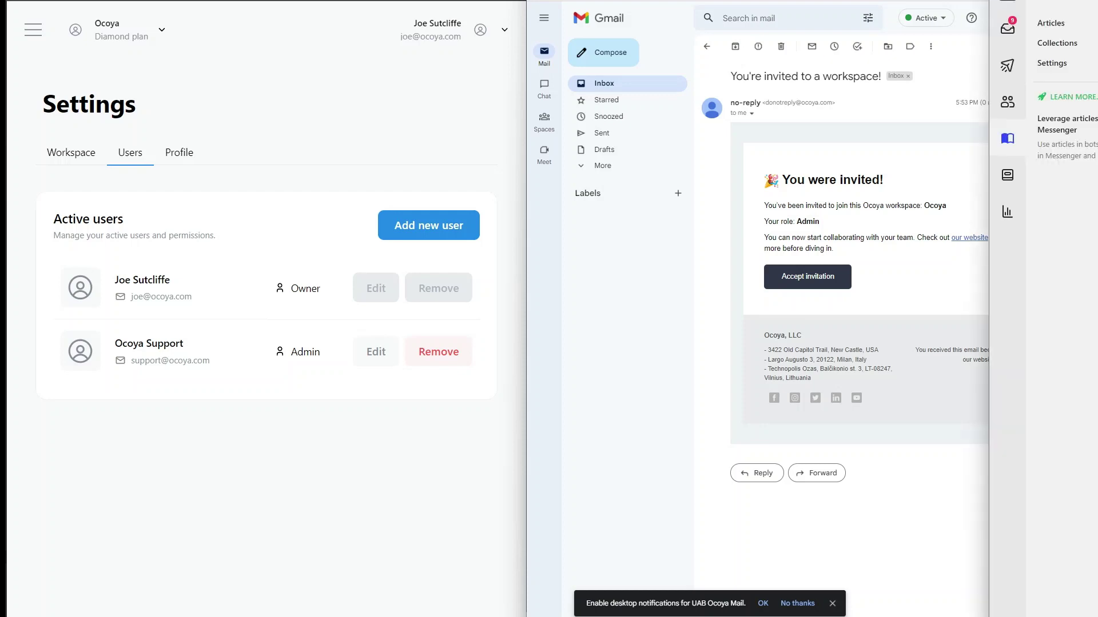
key("alt+Tab")
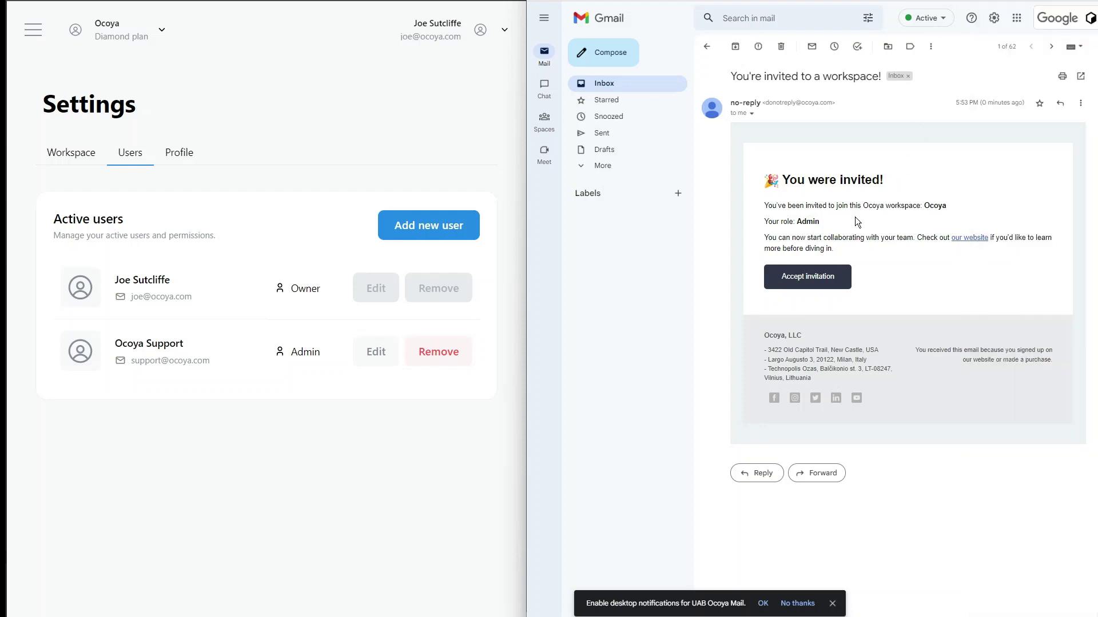
Accept the Ocoya workspace invitation and view the Users list in its Settings
left_click(801, 278)
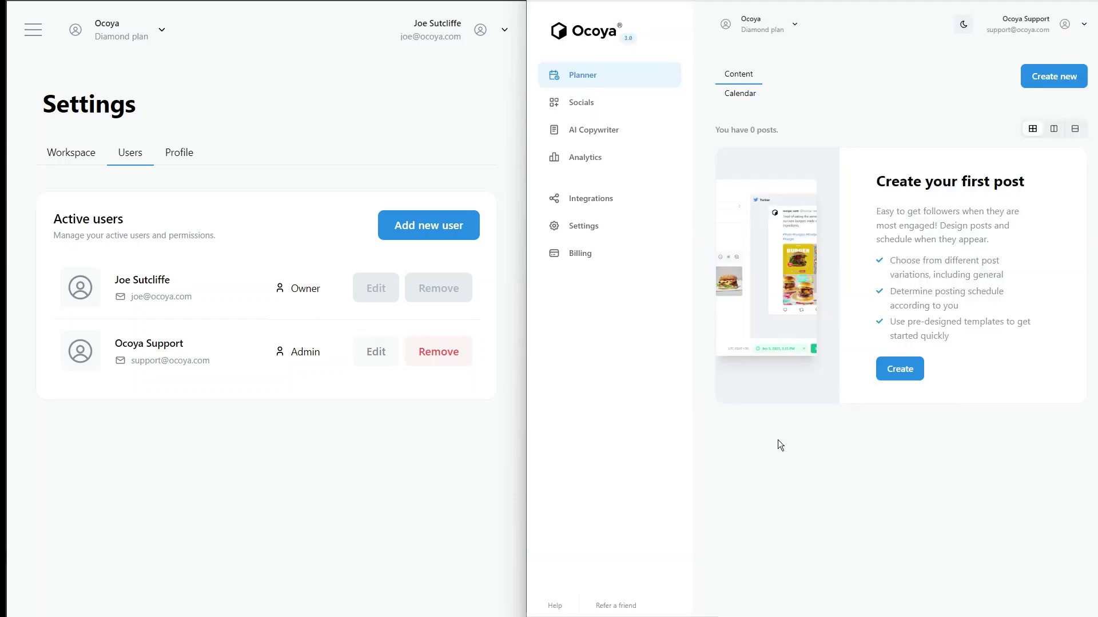
left_click(633, 235)
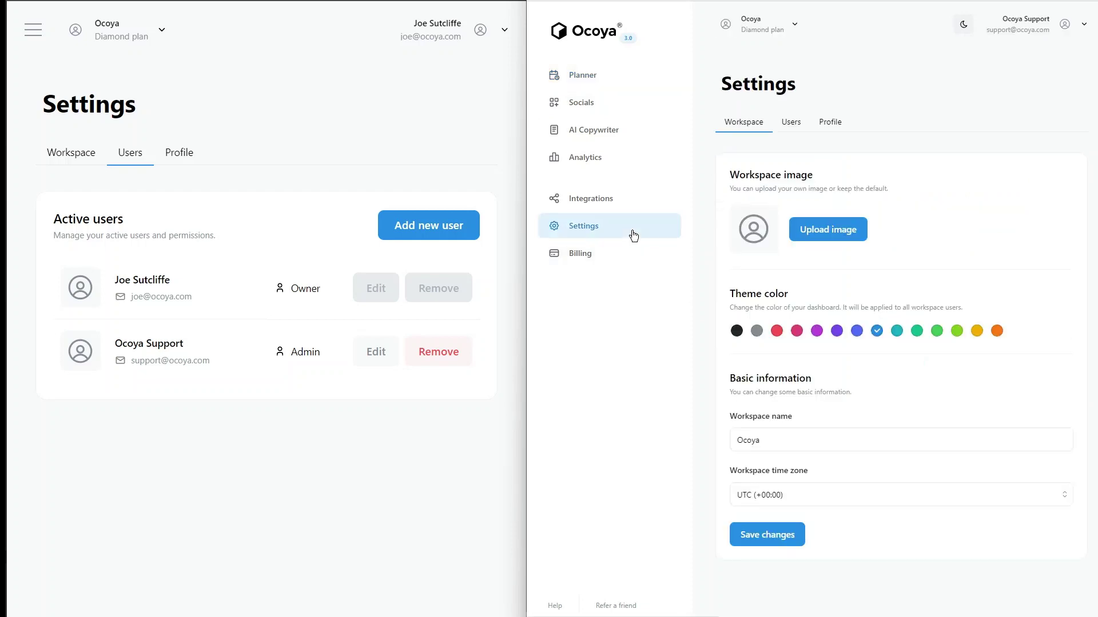
left_click(800, 125)
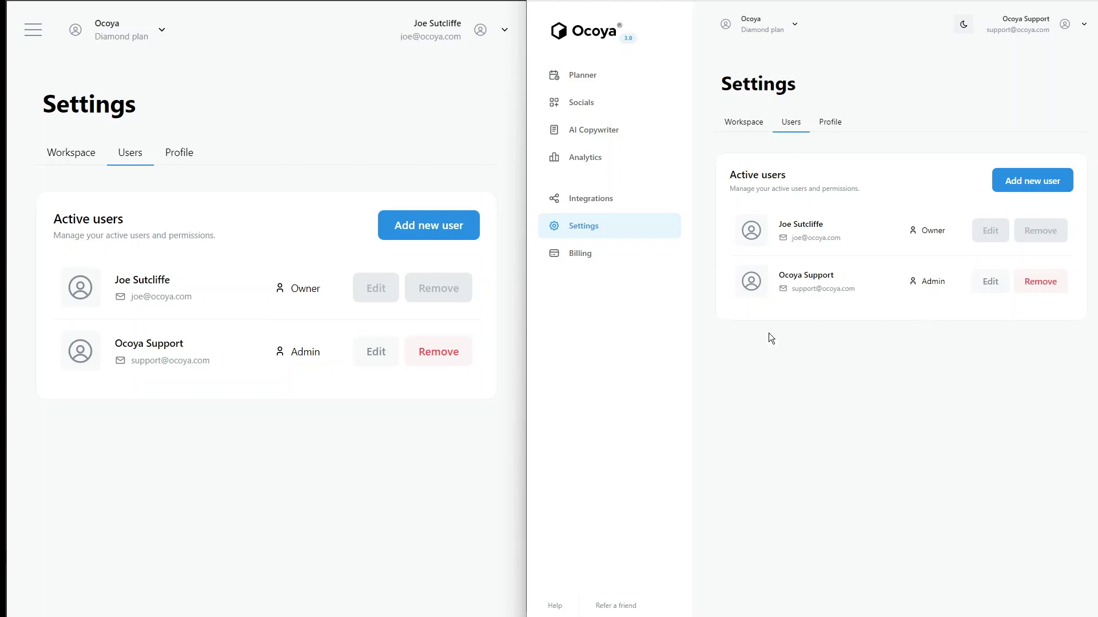